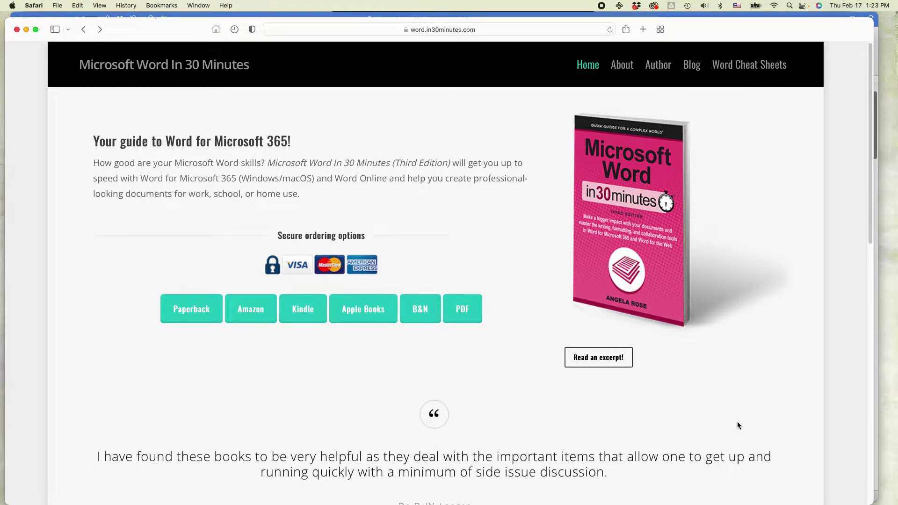
Switch from the Safari page toward the Word transcript with Cmd+Tab
key("super+Tab")
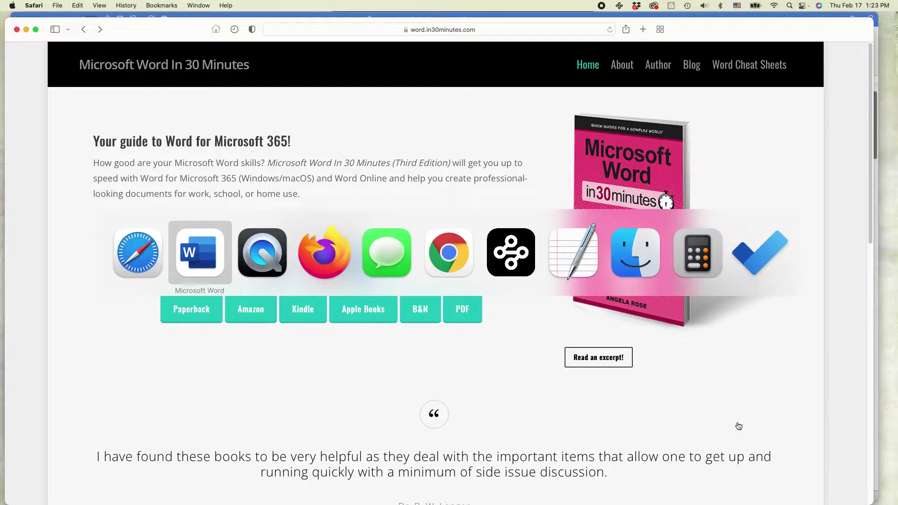
Bring the Word transcript forward and select the Bullet 1 through Bullet 3 lines
key("super+Tab")
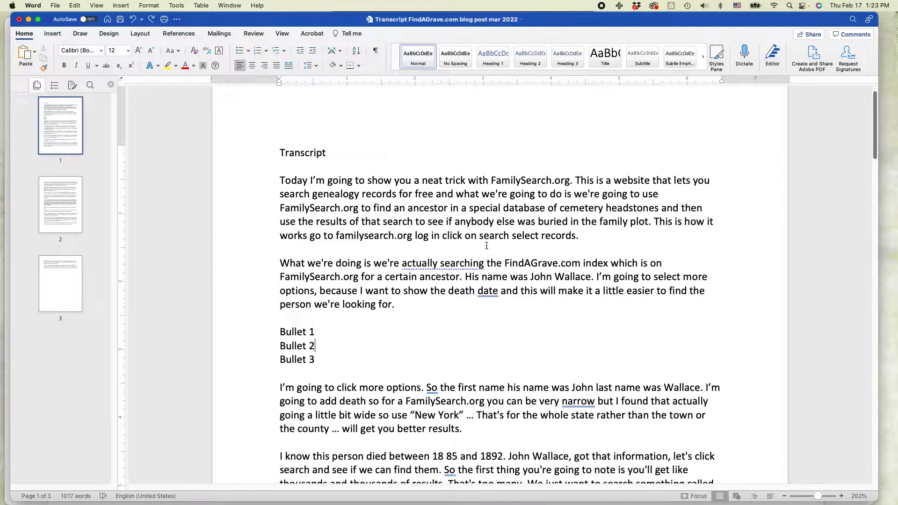
left_click(502, 208)
left_click_drag(280, 331, 320, 360)
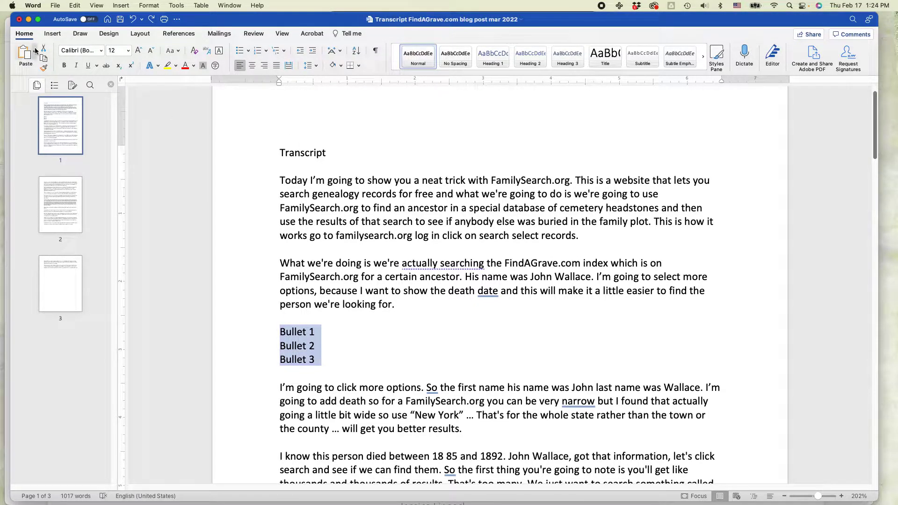
left_click(24, 34)
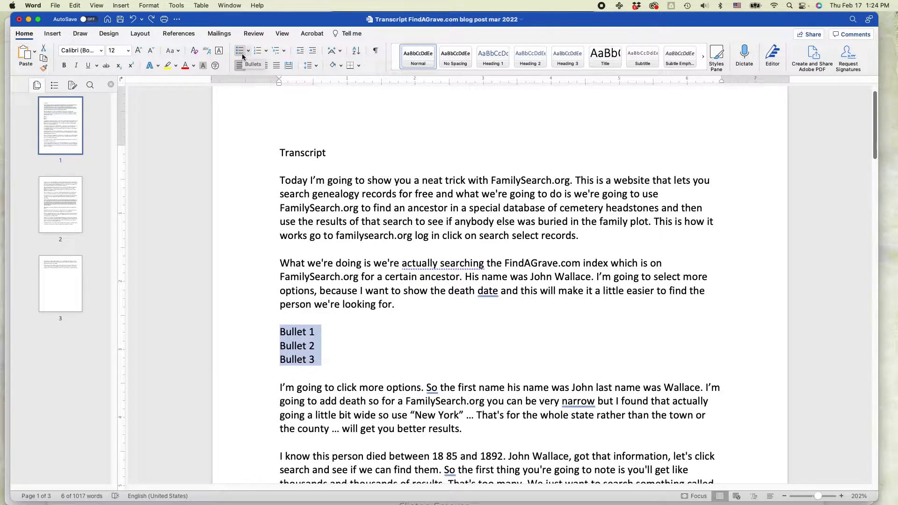
Turn the three Bullet lines into a bulleted list and reselect them
left_click(240, 51)
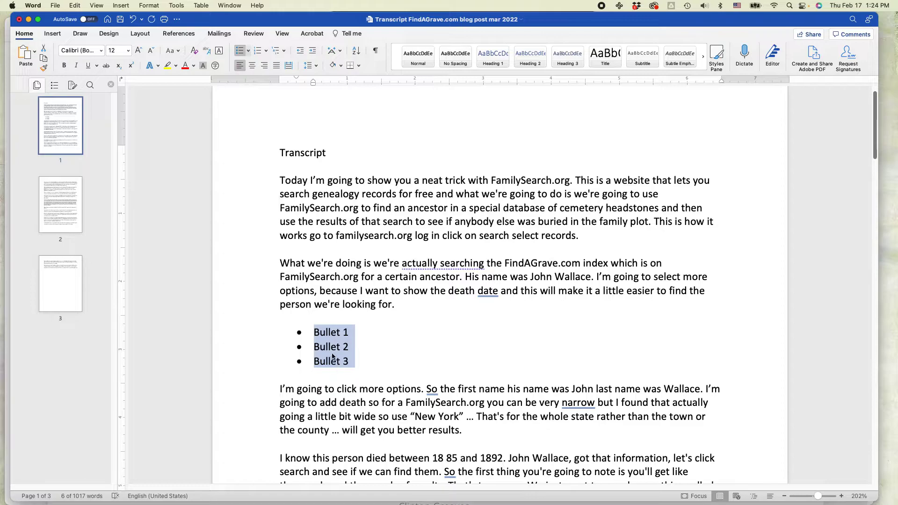
left_click(336, 359)
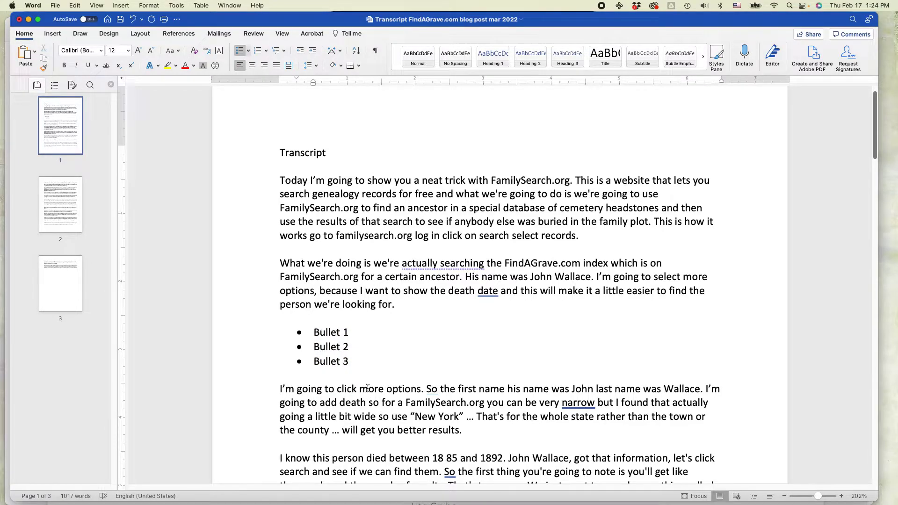
mouse_move(351, 361)
left_mouse_down()
mouse_move(304, 340)
mouse_move(304, 330)
left_mouse_up()
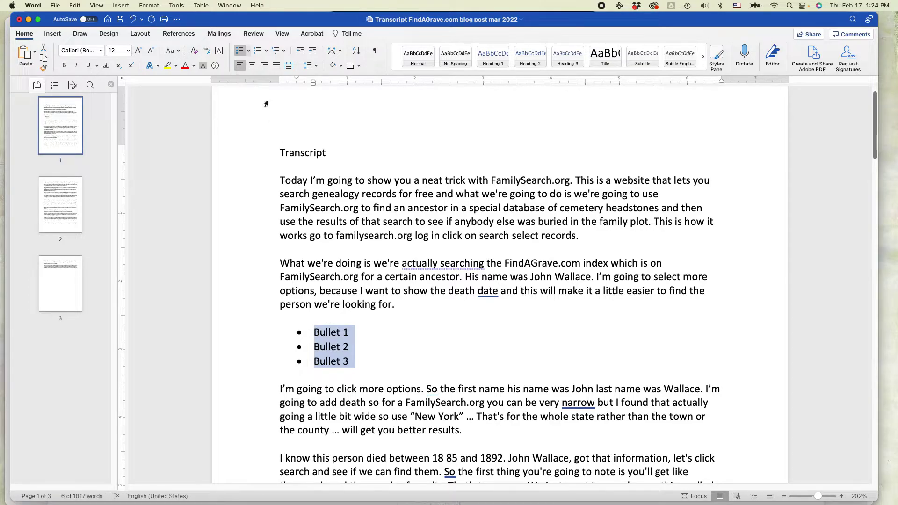
Change the bullet style to hollow circles, then to squares
left_click(248, 50)
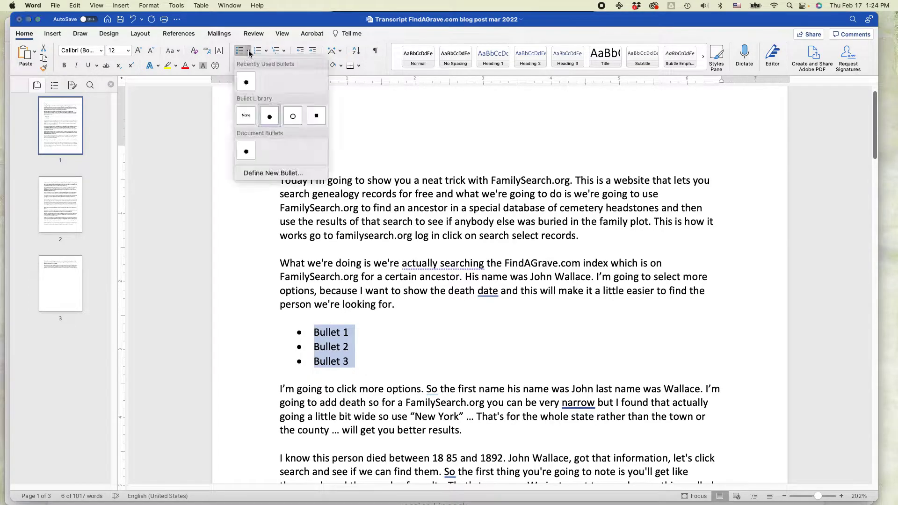
left_click(292, 115)
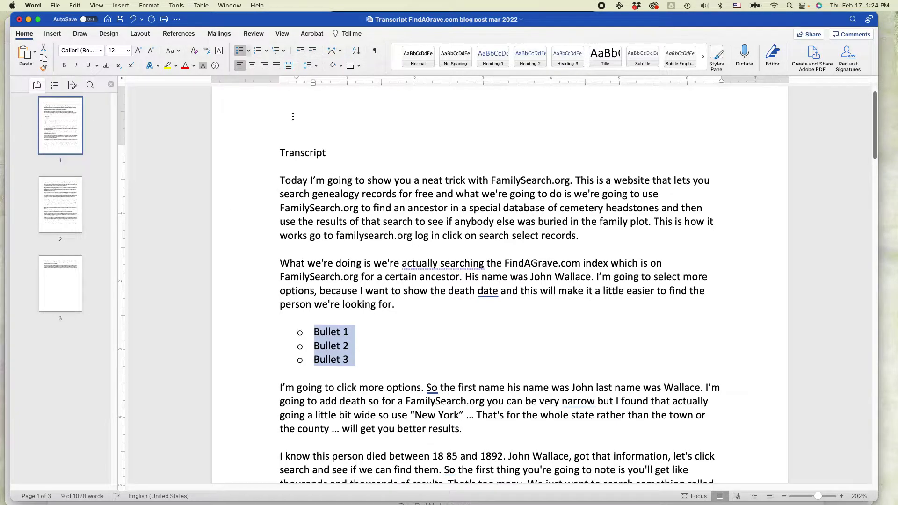
left_click(249, 50)
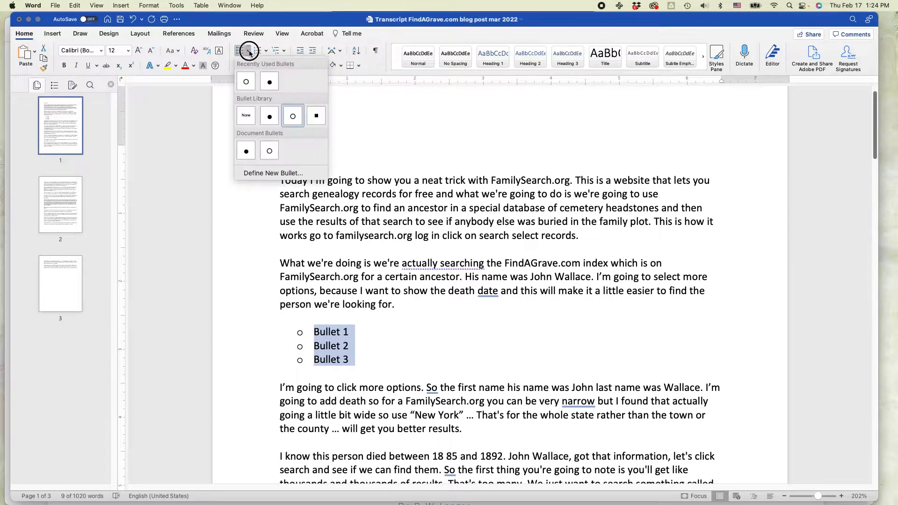
left_click(316, 117)
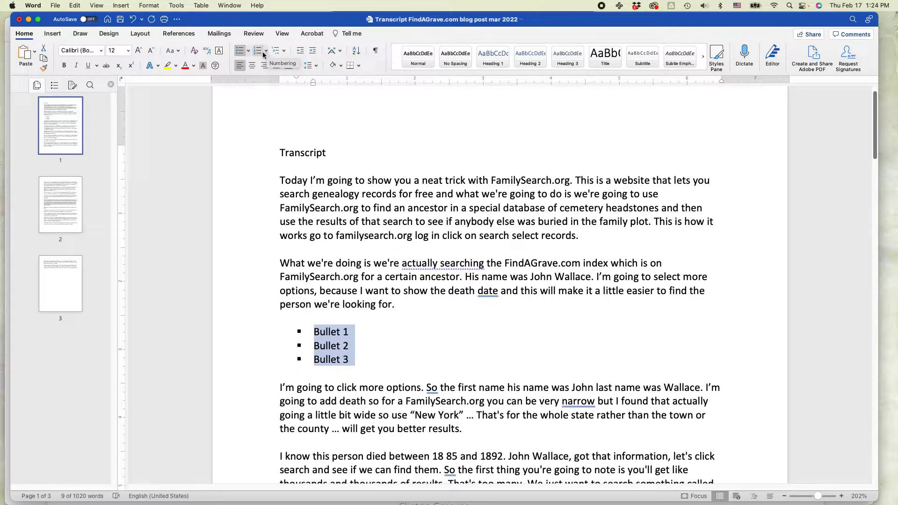
Renumber the three Bullet lines with the a) b) c) lettered format
left_click(260, 51)
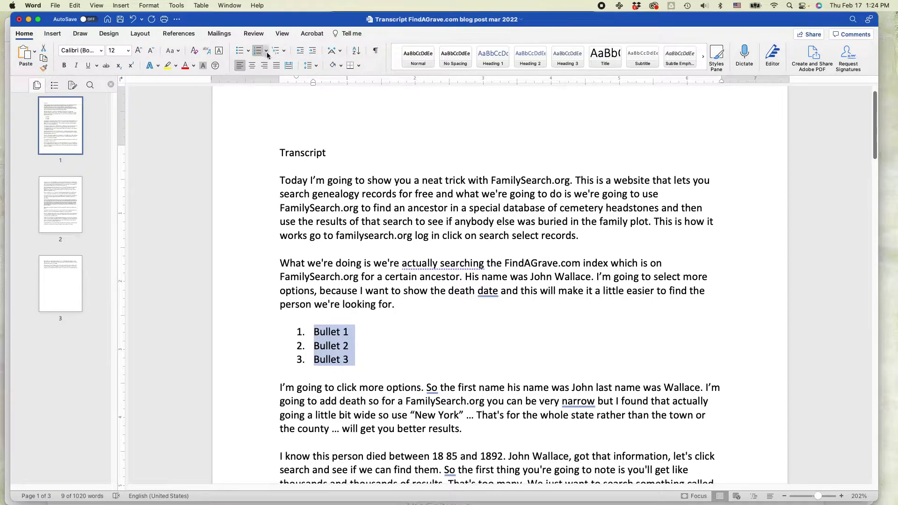
left_click(267, 52)
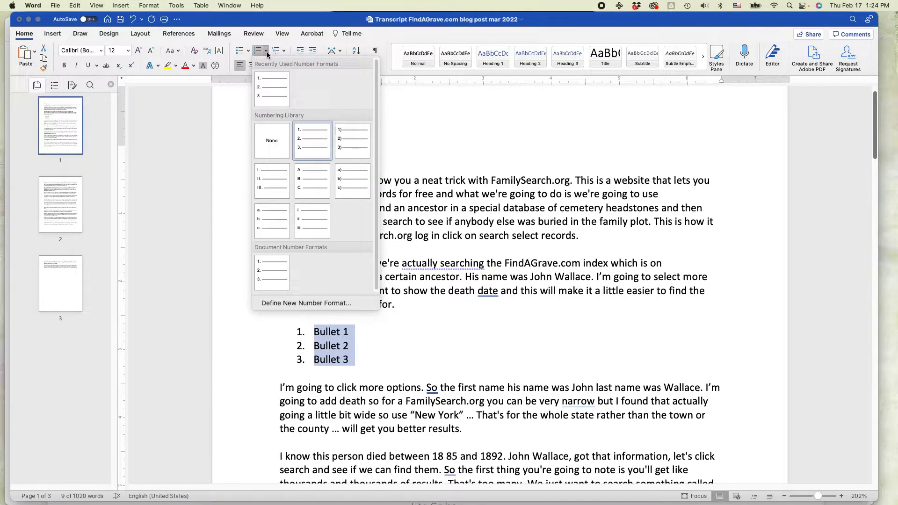
left_click(352, 179)
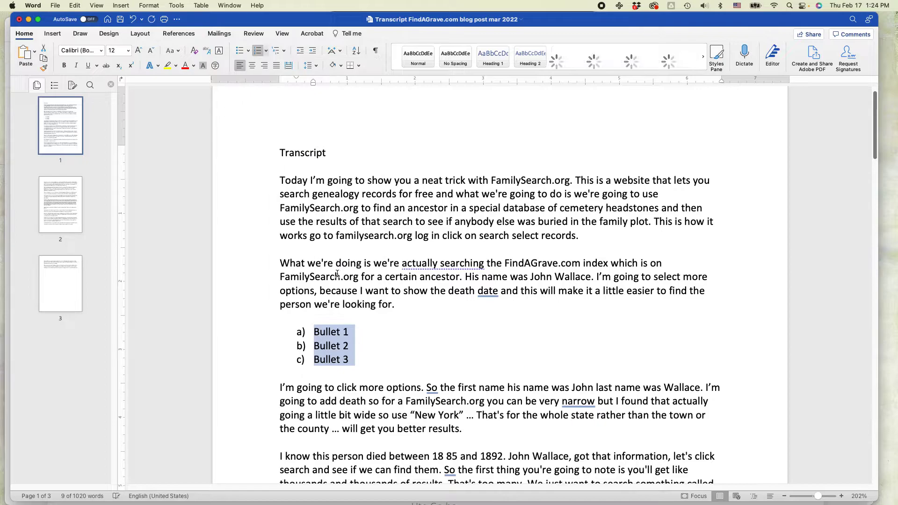
left_click(365, 313)
scroll(365, 312, "down", 4)
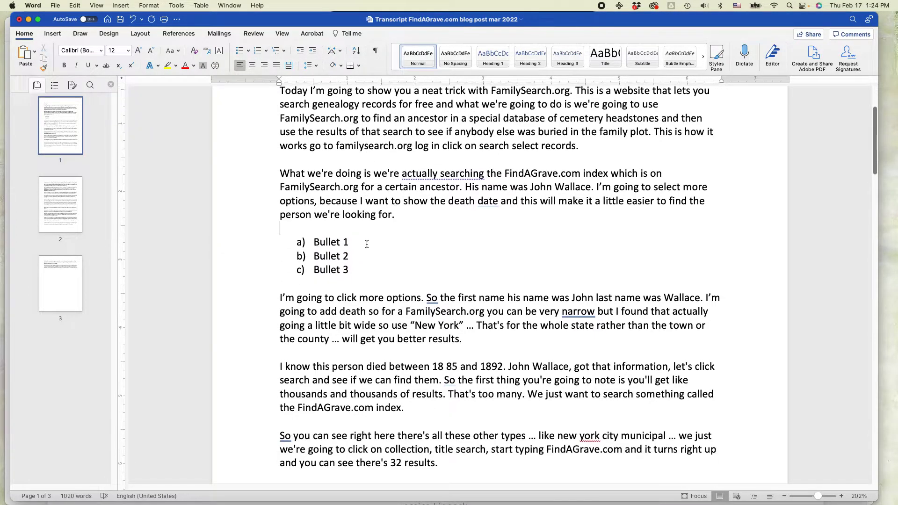
scroll(367, 244, "down", 2)
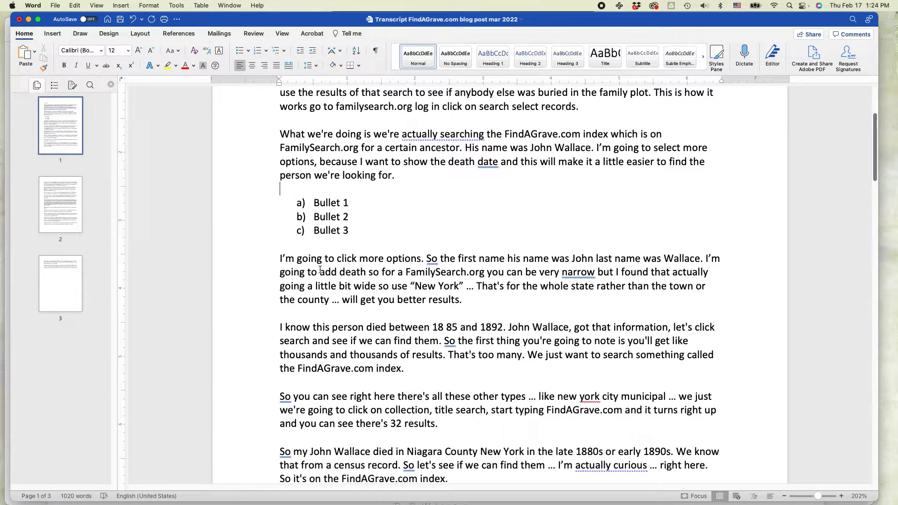
Give the two paragraphs below the lettered list square bullets
left_click_drag(320, 272, 349, 341)
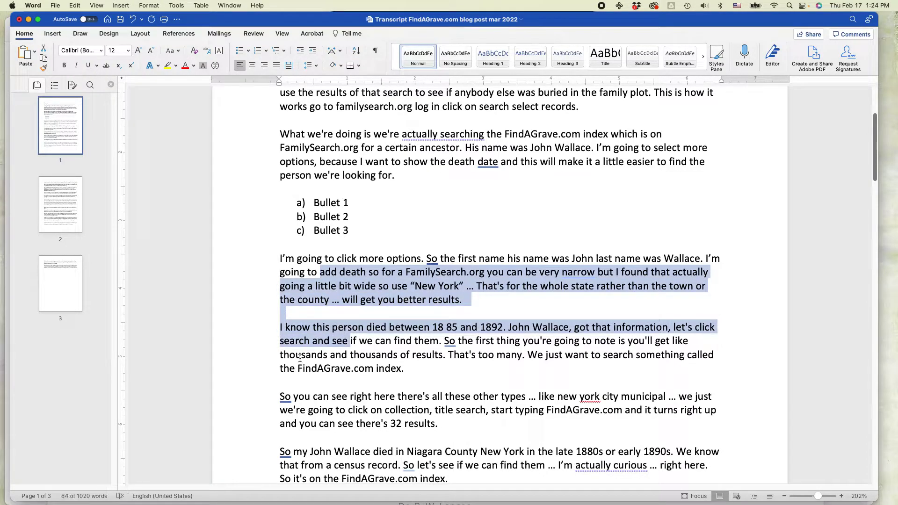
left_click(416, 370)
left_click_drag(416, 370, 281, 263)
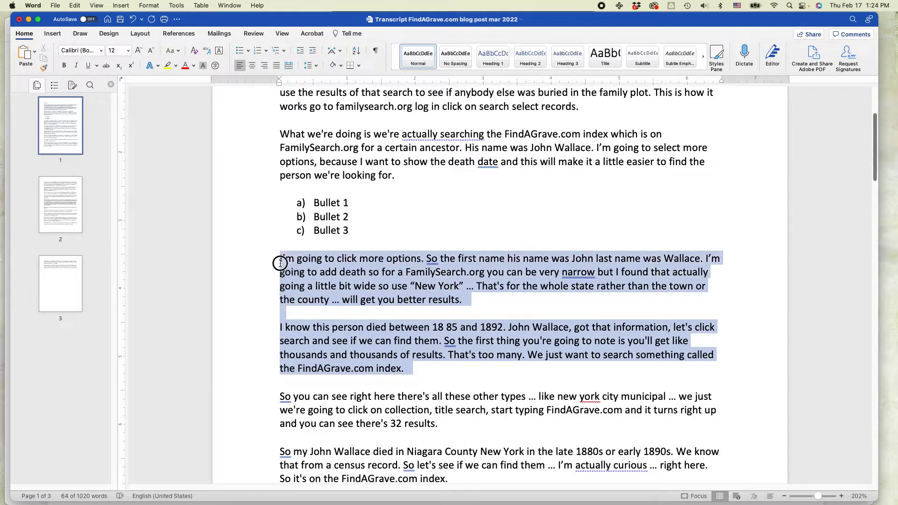
left_click(241, 52)
left_click(469, 313)
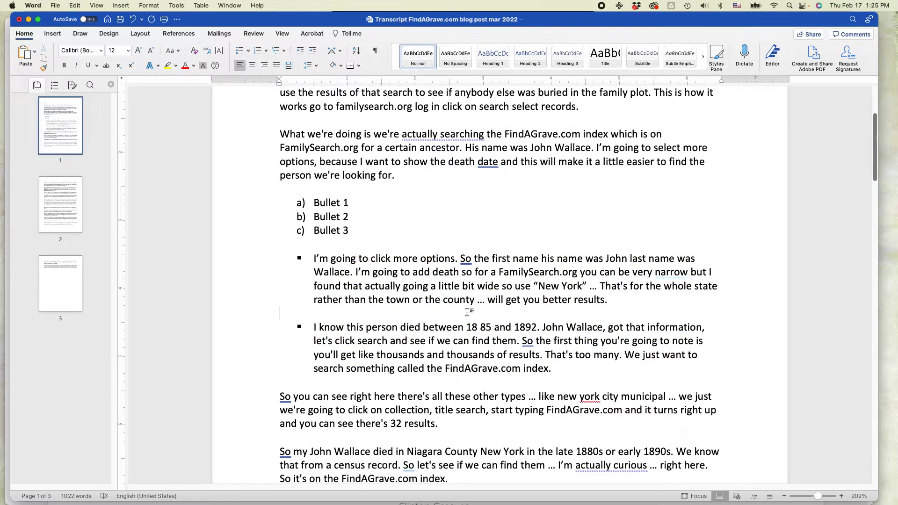
key("super+Tab")
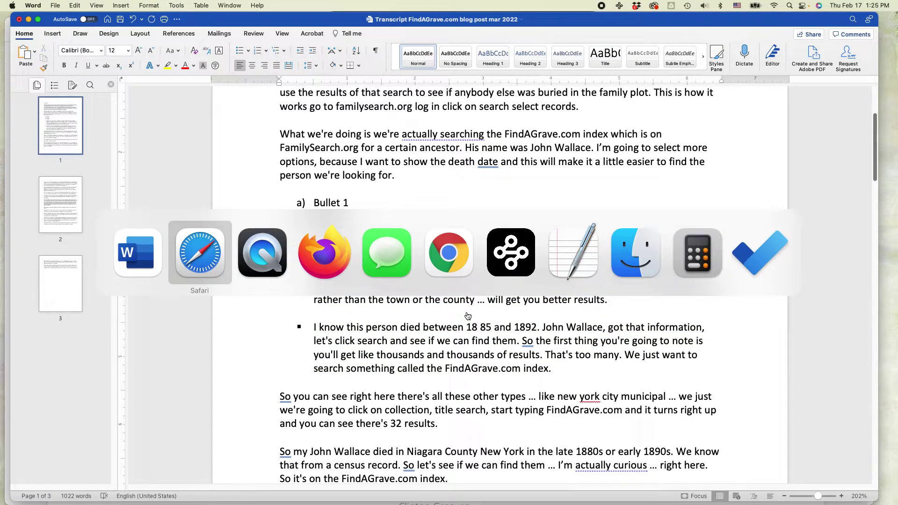
Bring Safari back to the front on the Microsoft Word In 30 Minutes site
key("super+Tab")
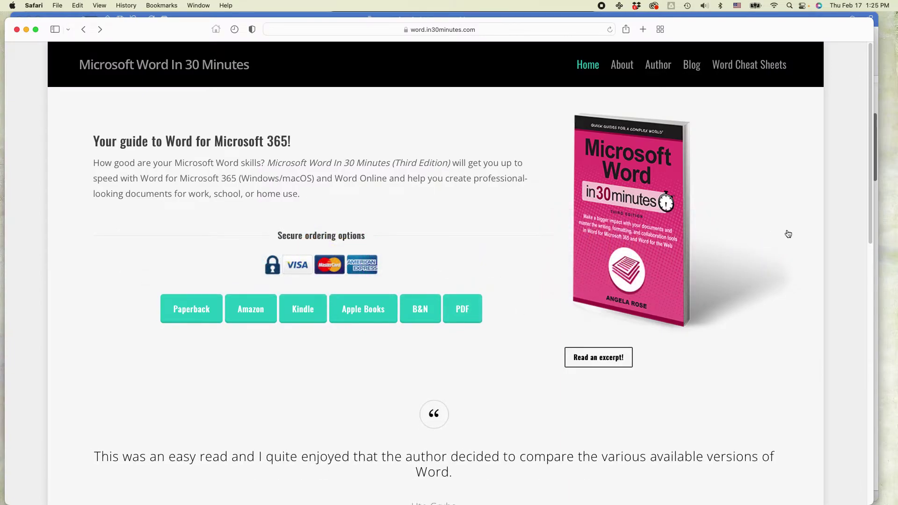